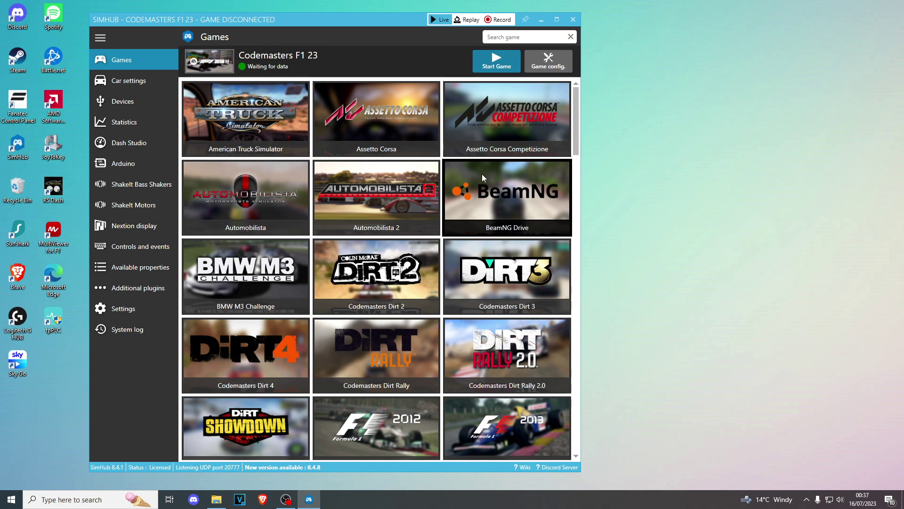
- Import the AA - Minimal overlay F123 file into the library without overwriting the existing dashboard
scroll(465, 98, "down", 3)
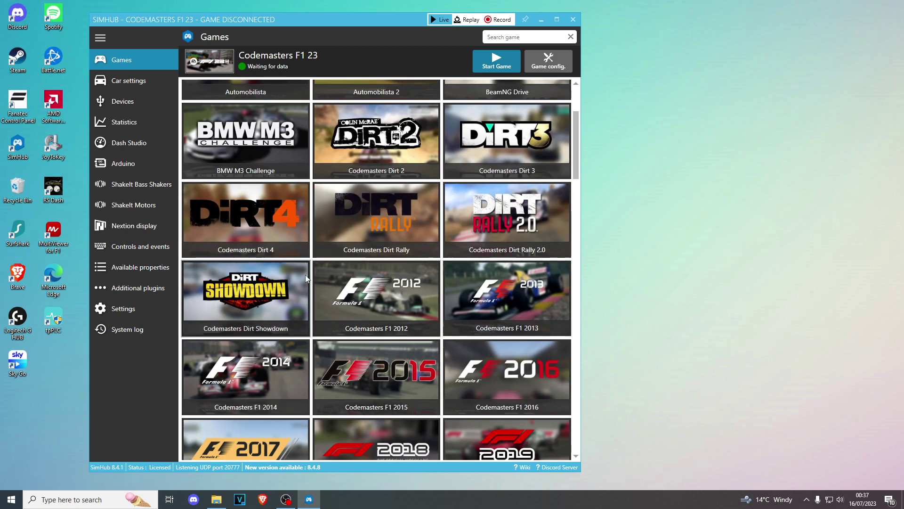
scroll(410, 306, "down", 4)
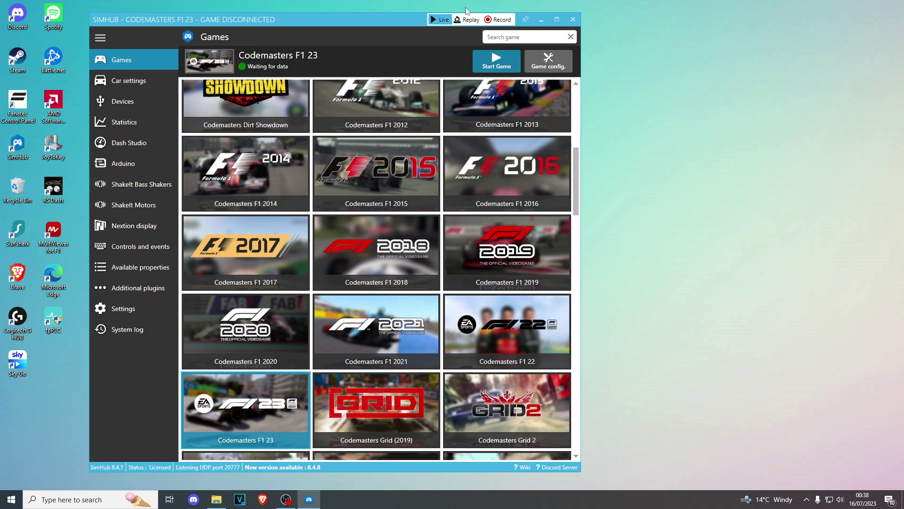
left_click_drag(388, 18, 178, 25)
left_click_drag(411, 189, 626, 146)
left_click_drag(128, 25, 267, 32)
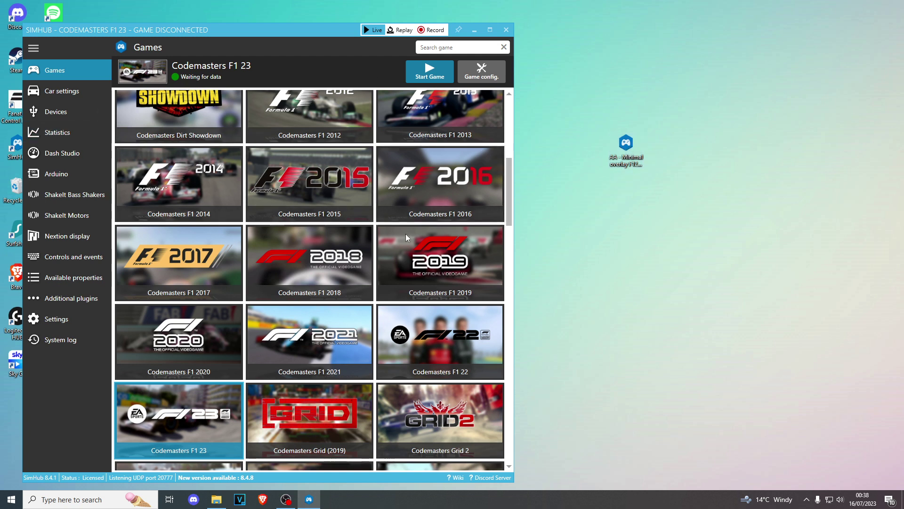
left_click(617, 150)
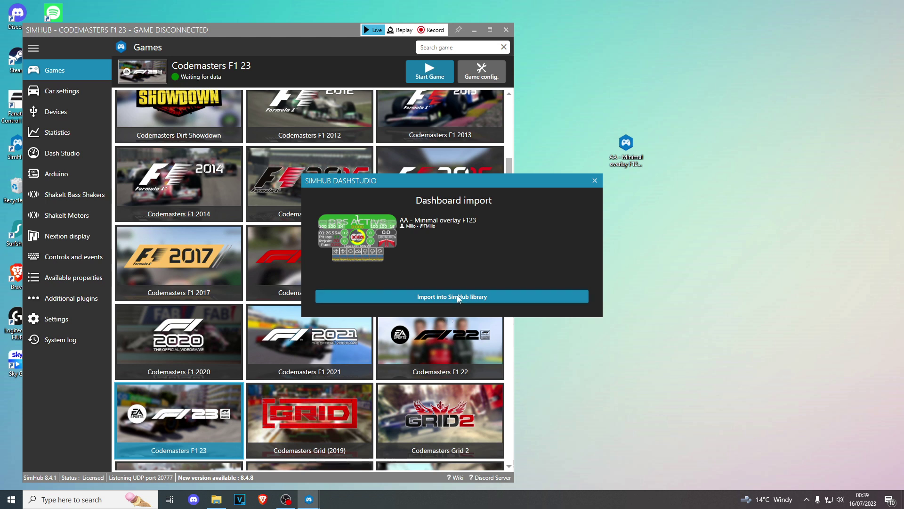
left_click(457, 297)
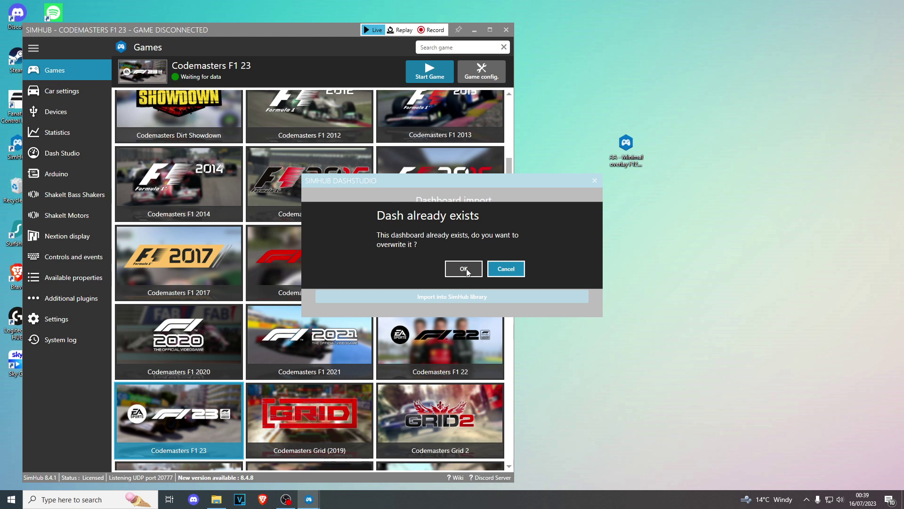
left_click(501, 267)
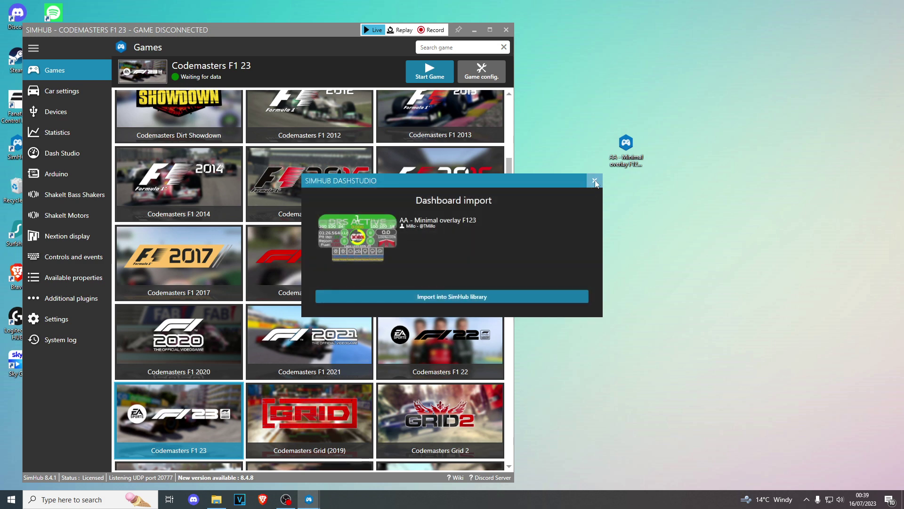
left_click(595, 182)
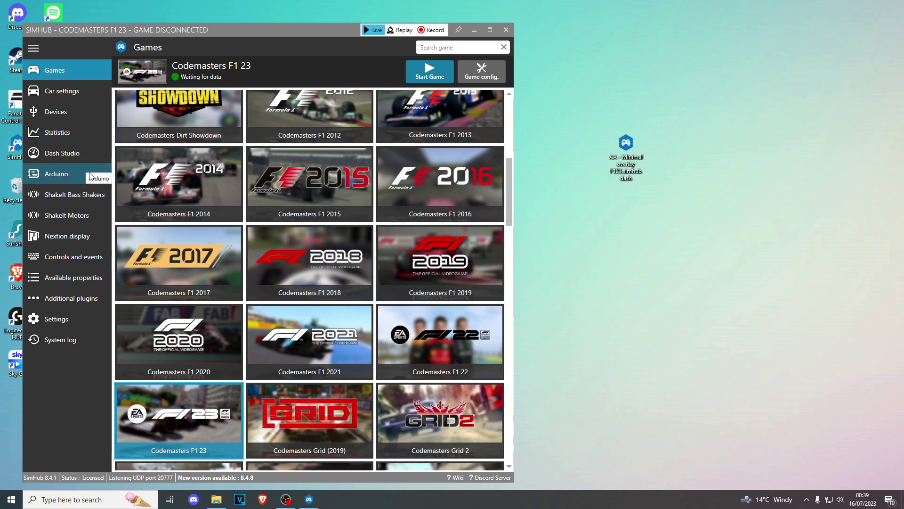
- Show Dash Studio's dashboards list in a maximized SimHub window and browse it
left_click(62, 155)
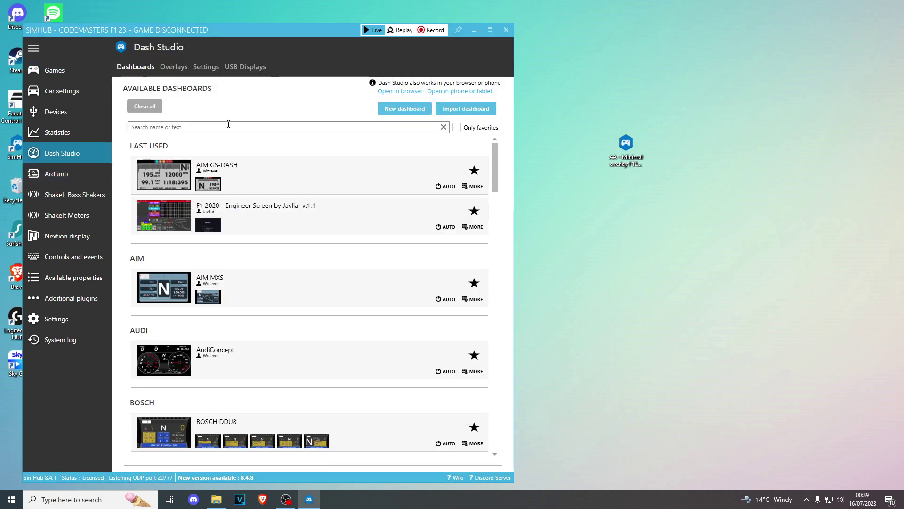
left_click(490, 30)
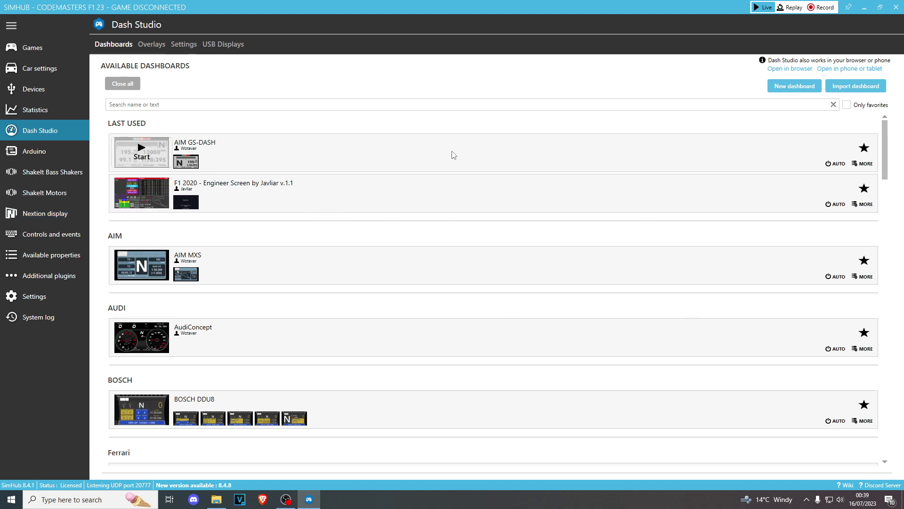
scroll(452, 153, "down", 9)
scroll(386, 230, "down", 12)
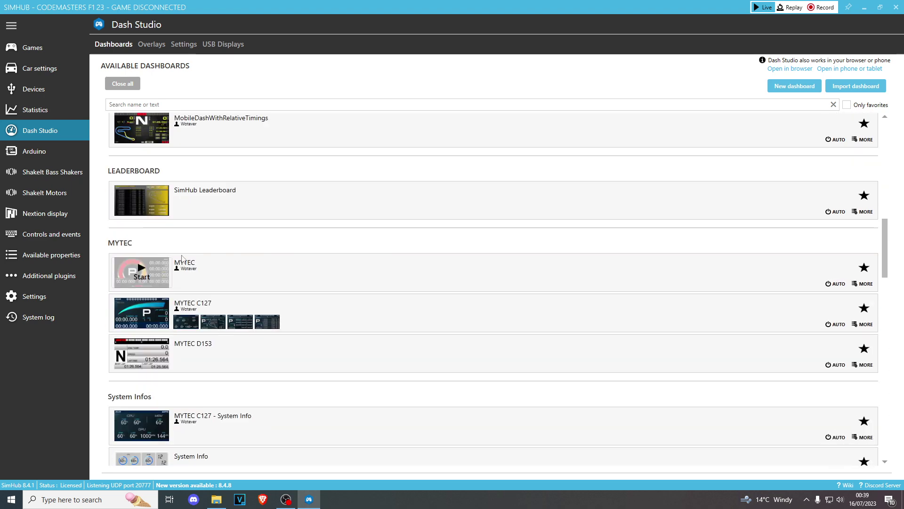
scroll(207, 264, "up", 20)
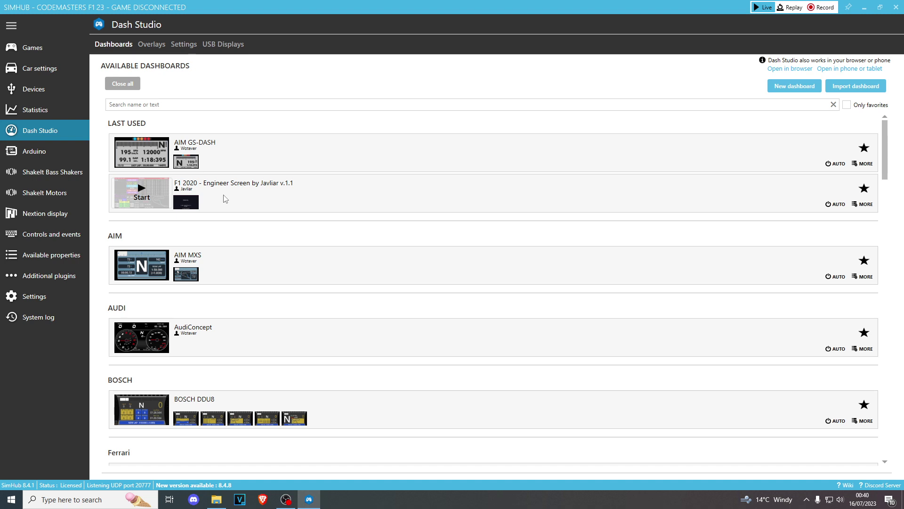
- On the Overlays page, bring up the MORE menu for AA - Minimal overlay F123
left_click(152, 43)
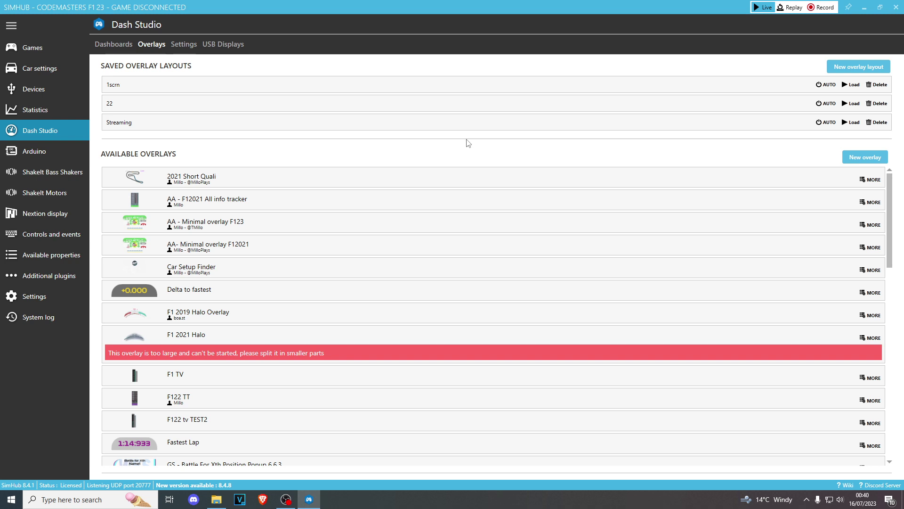
mouse_move(215, 227)
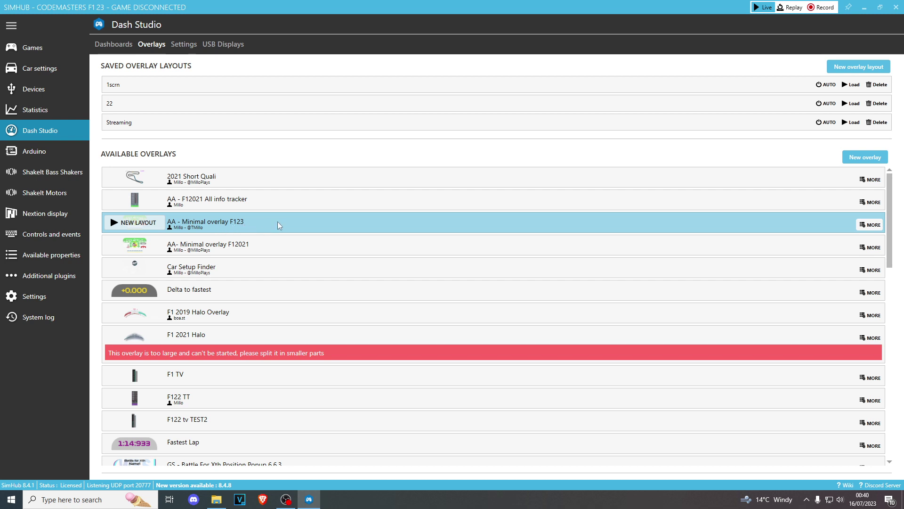
left_click(858, 225)
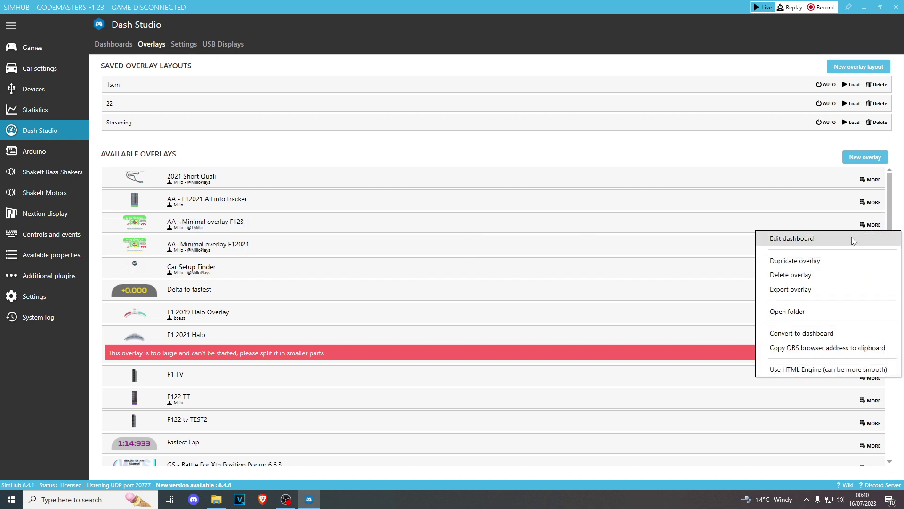
- Open AA - Minimal overlay F123 in the dashboard editor, then close the editor
left_click(852, 238)
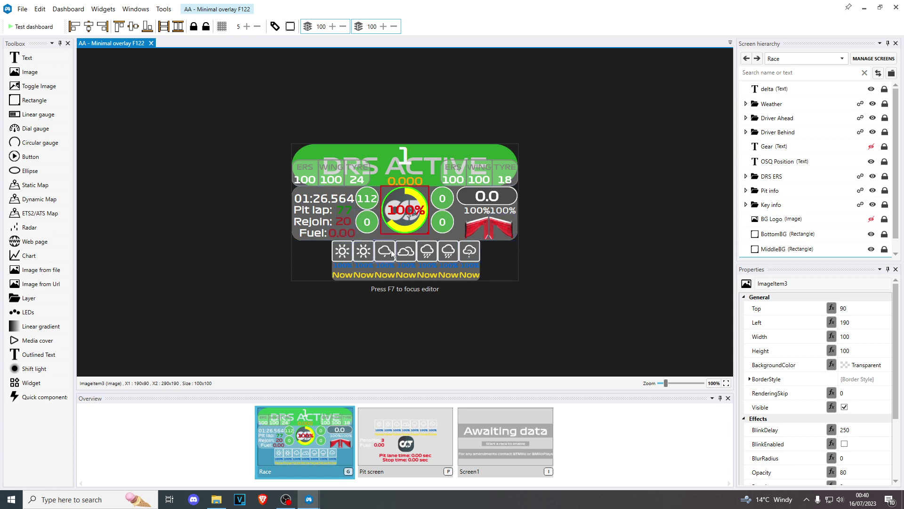
left_click(896, 8)
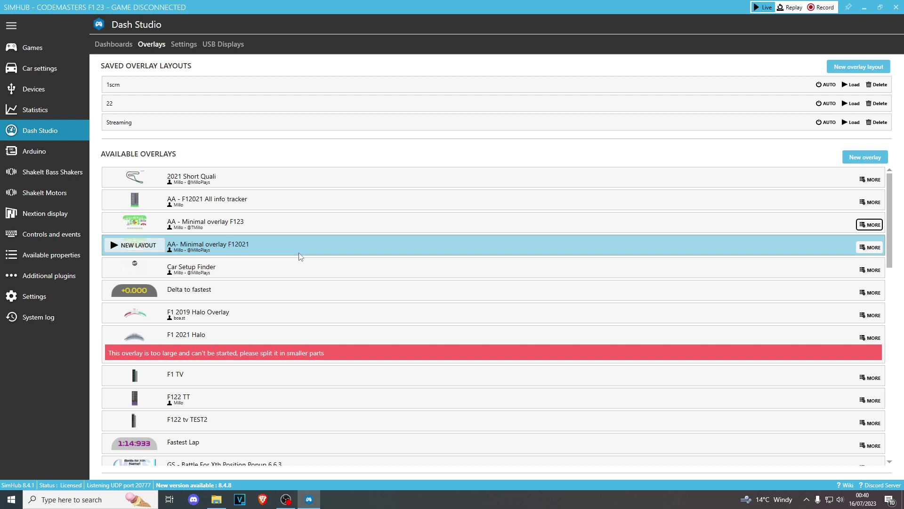
- Start a new empty overlay layout from the Overlays page
left_click(865, 68)
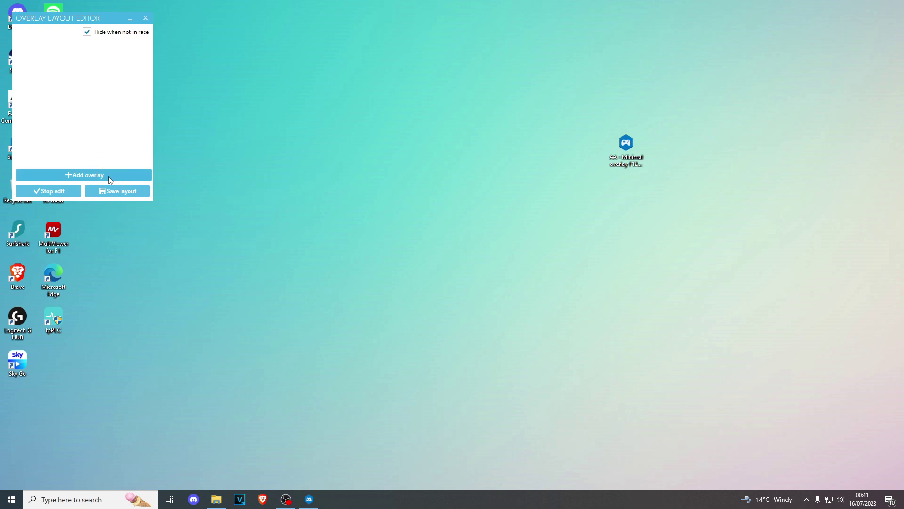
- Add Safety Car infograpic, AA - Minimal overlay F123 and 2021 Short Quali, roughly placing each
left_click(82, 176)
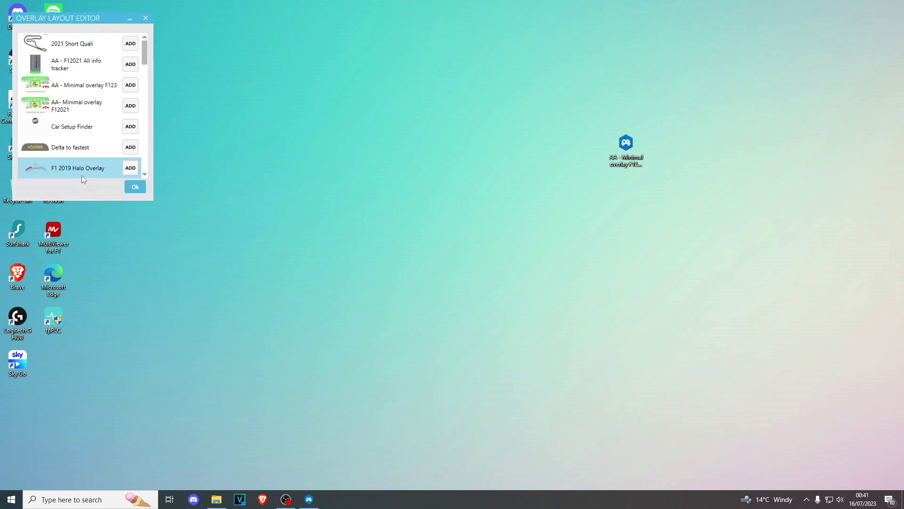
left_click_drag(144, 59, 154, 135)
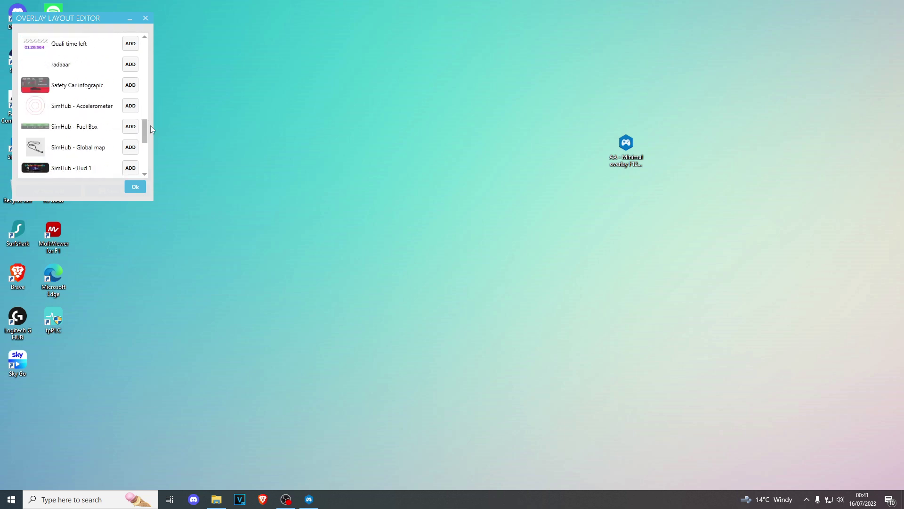
left_click(131, 85)
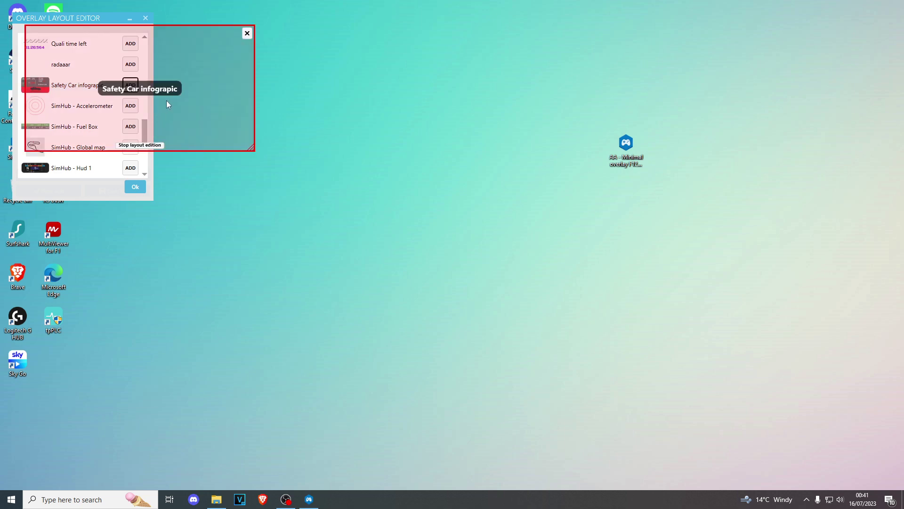
left_click_drag(166, 100, 414, 172)
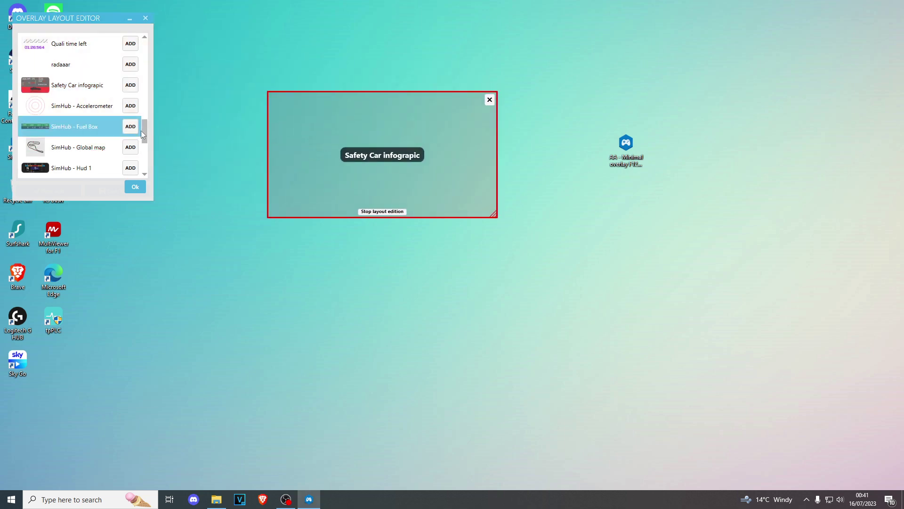
left_click_drag(140, 132, 149, 70)
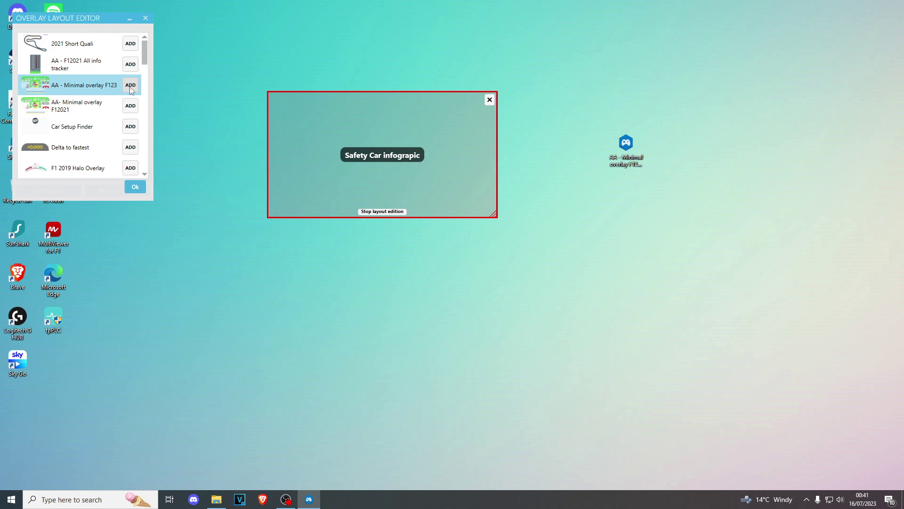
left_click(130, 85)
left_click_drag(206, 70, 542, 314)
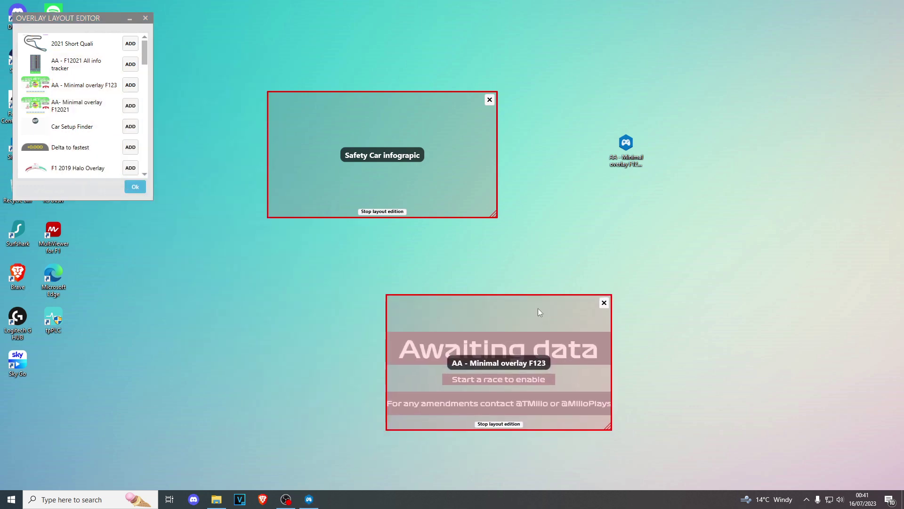
left_click(130, 43)
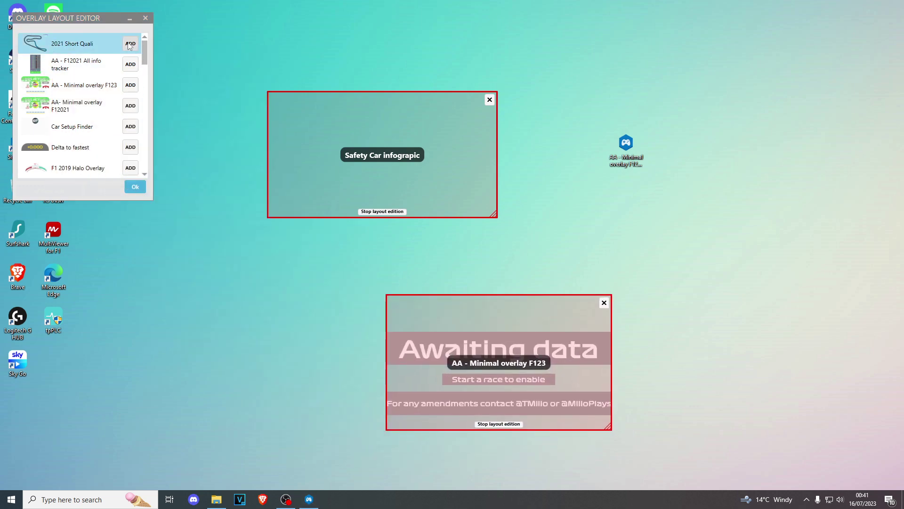
left_click_drag(192, 152, 187, 305)
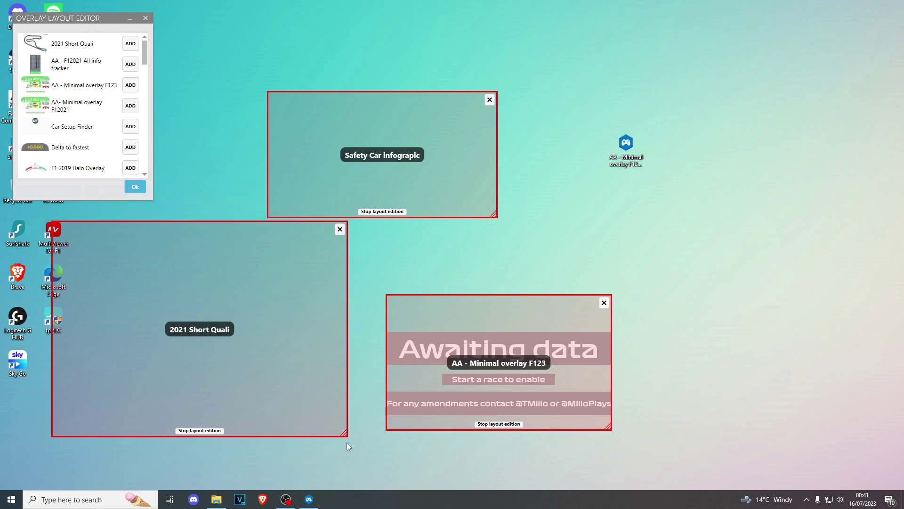
left_click_drag(344, 433, 201, 448)
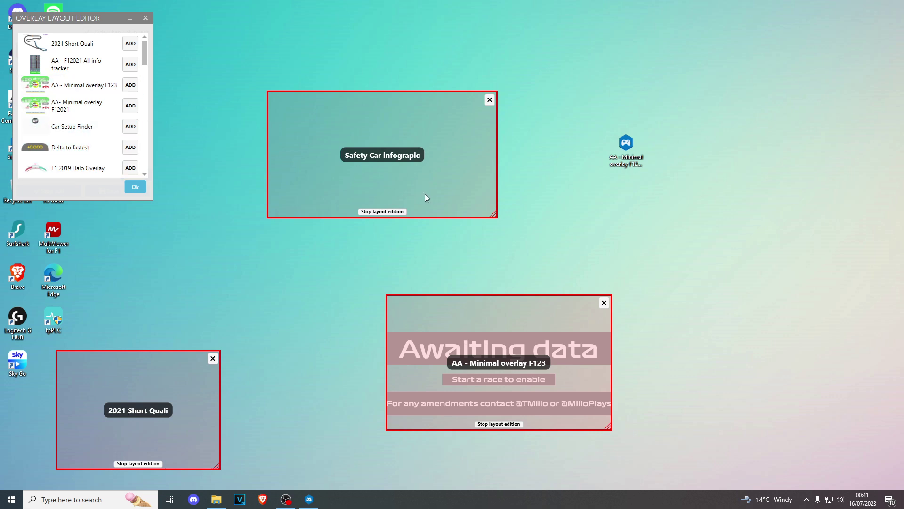
- Move Safety Car near the top, shrink Minimal overlay to bottom centre, nudge Short Quali lower left
left_click_drag(425, 193, 422, 187)
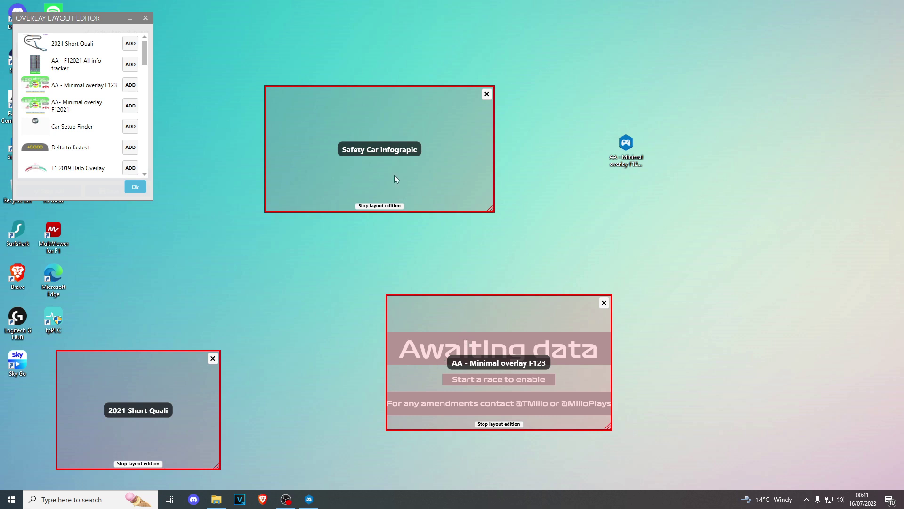
left_click_drag(394, 175, 294, 93)
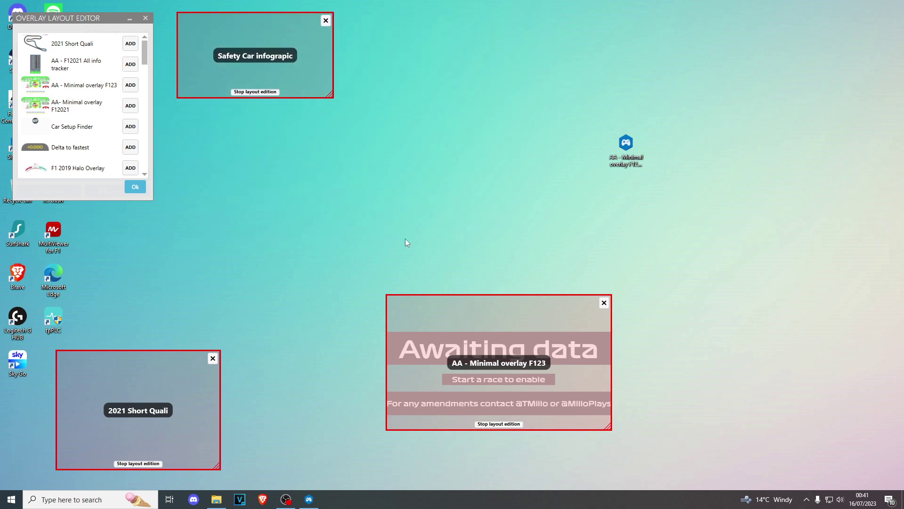
left_click_drag(523, 320, 451, 314)
left_click_drag(532, 415, 455, 372)
left_click_drag(414, 350, 467, 389)
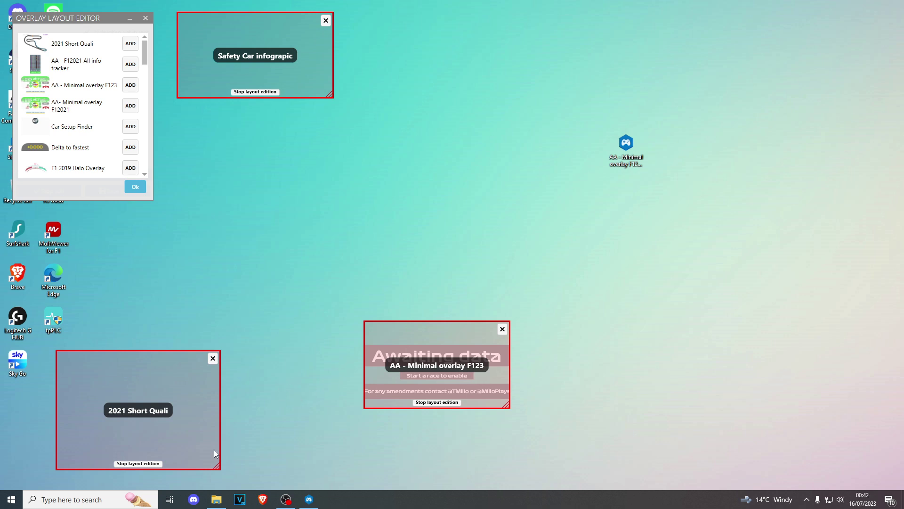
left_click_drag(179, 441, 215, 422)
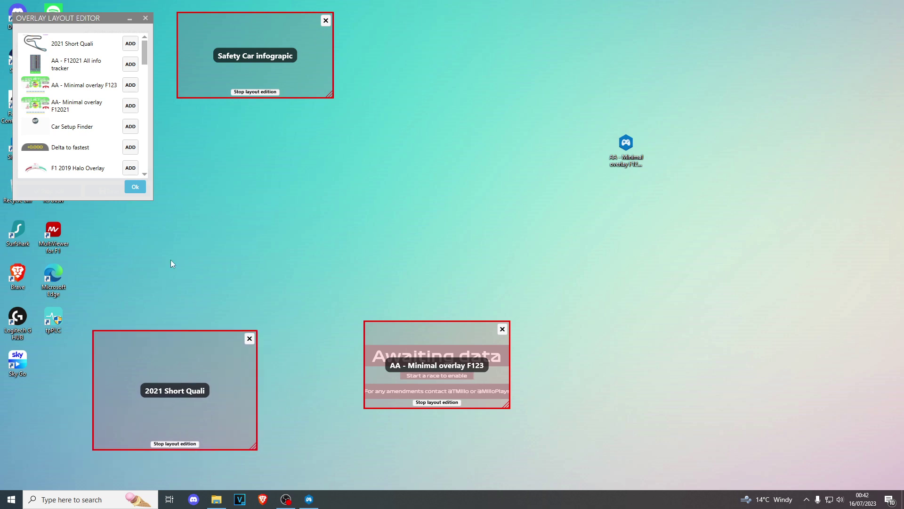
- Save the three-overlay layout as 'Testforyt' and stop layout editing
left_click(135, 188)
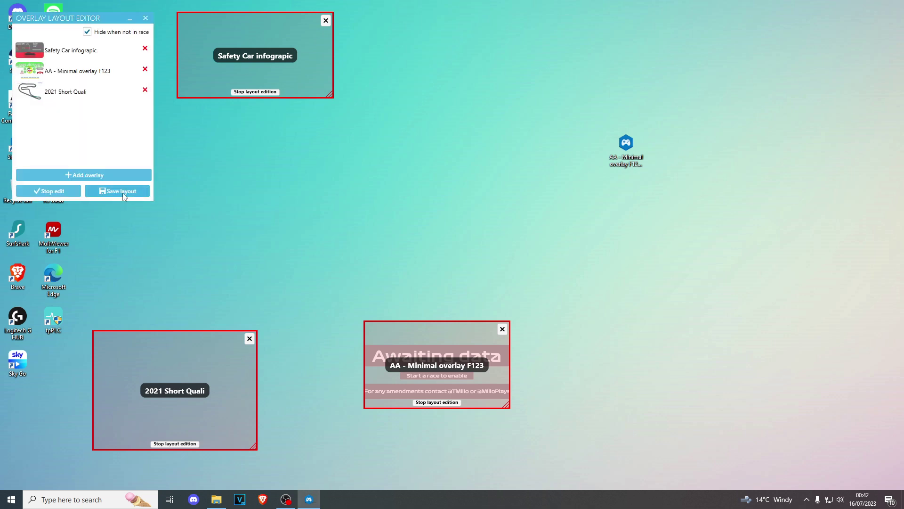
left_click(123, 191)
left_click(67, 47)
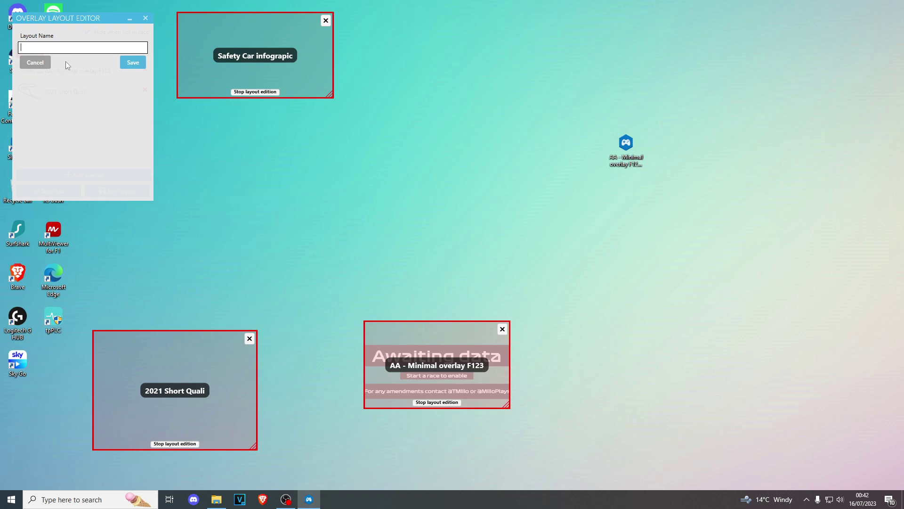
type("Testforyt")
left_click(145, 67)
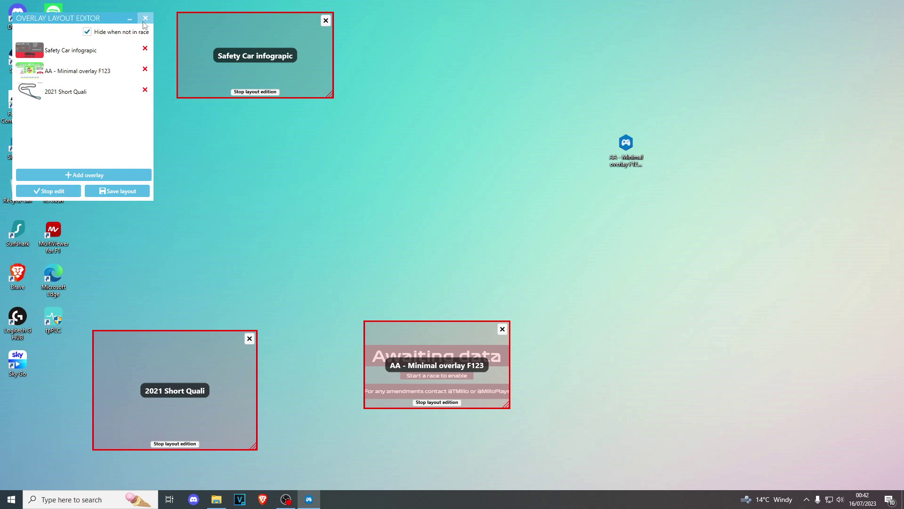
left_click(53, 188)
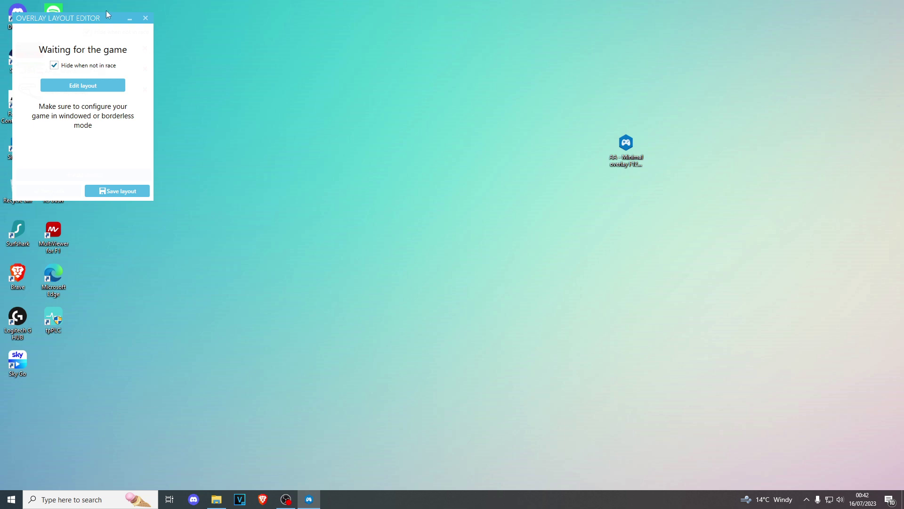
- Close the editor, reload the saved Testforyt layout, and bring OBS Studio back up
left_click(145, 21)
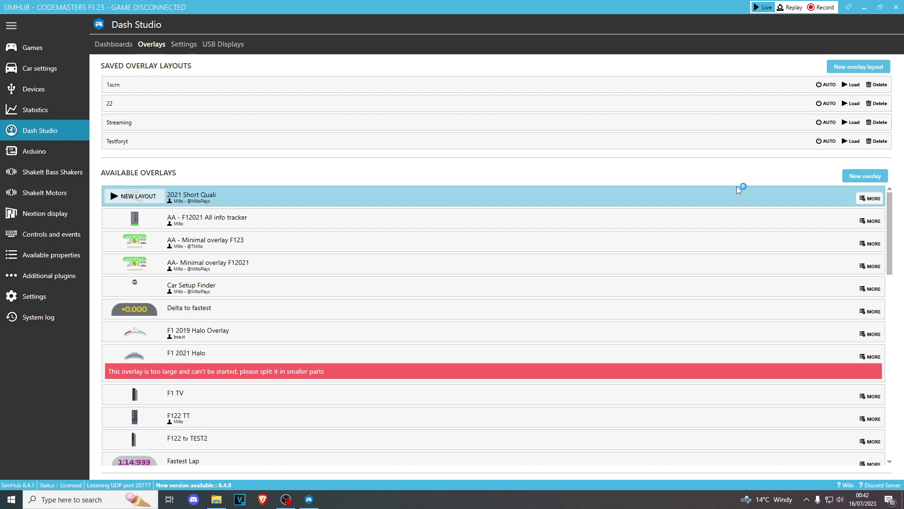
left_click(852, 143)
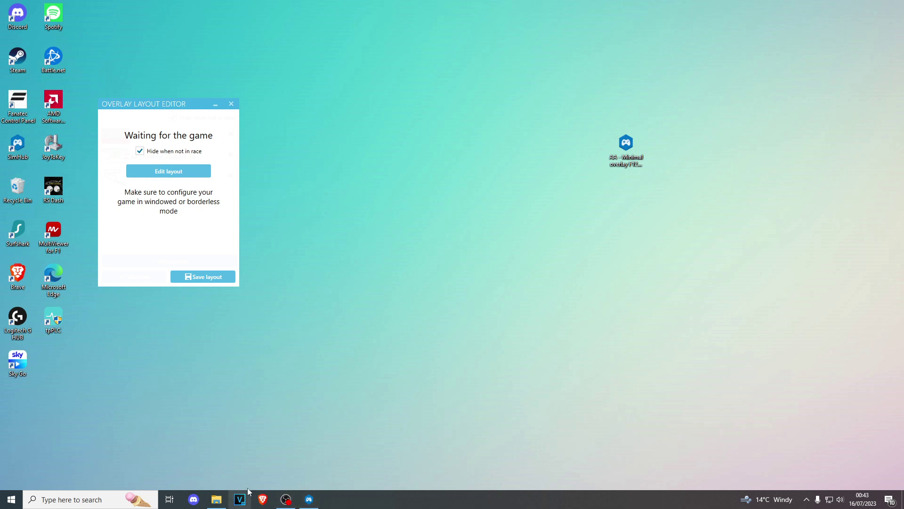
left_click(287, 503)
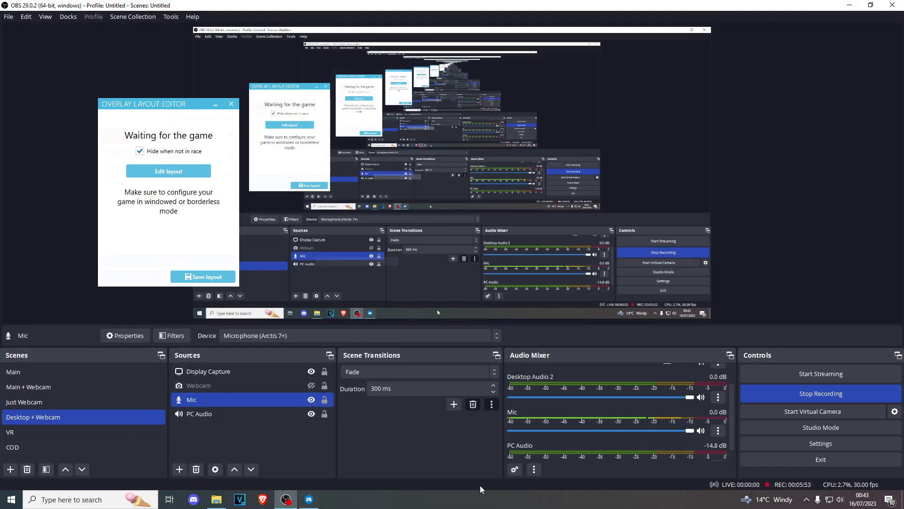